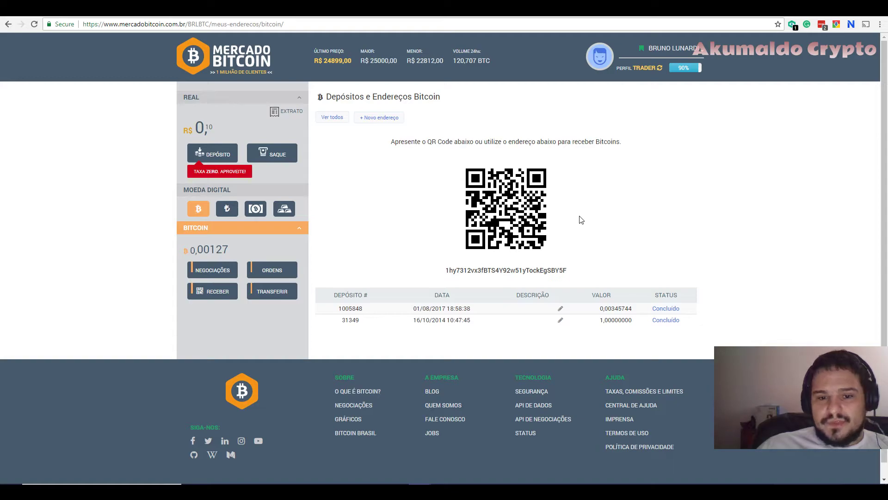
# Step: Review the dates of both past Bitcoin deposits and open the Bitcoin transfer page
pyautogui.moveTo(411, 309); pyautogui.dragTo(473, 308)
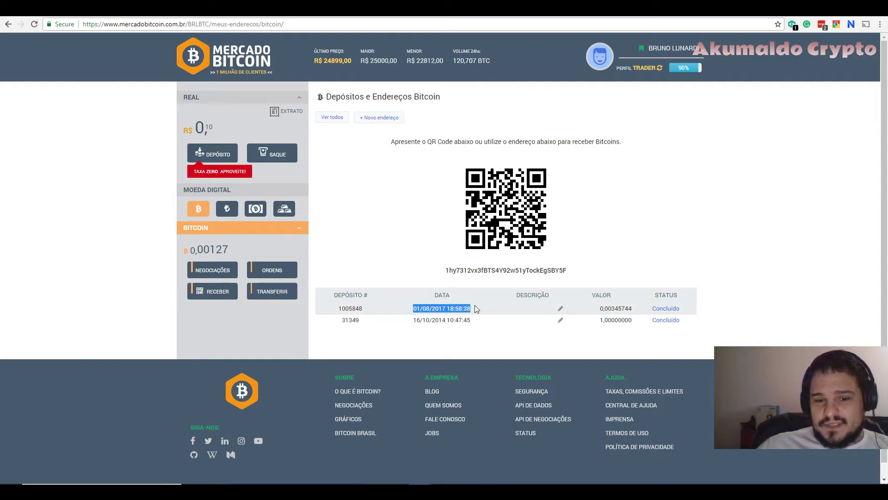
pyautogui.moveTo(407, 321); pyautogui.dragTo(478, 319)
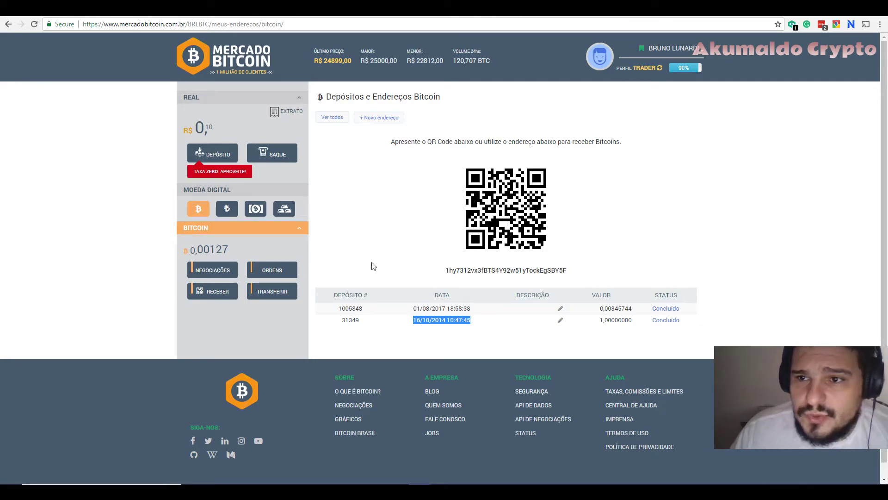
pyautogui.click(280, 292)
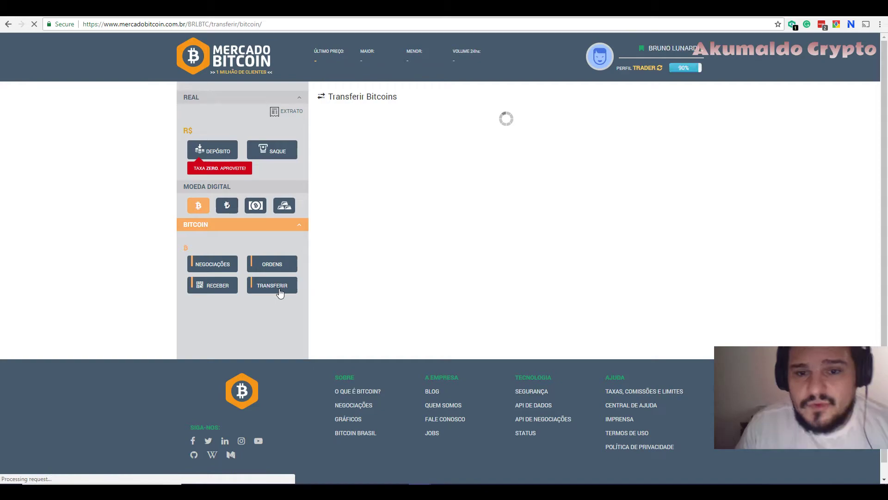
# Step: Look at the Bitfinex and Binance home pages, and return to the Mercado Bitcoin transfer page
pyautogui.hotkey('ctrl', 'Tab')
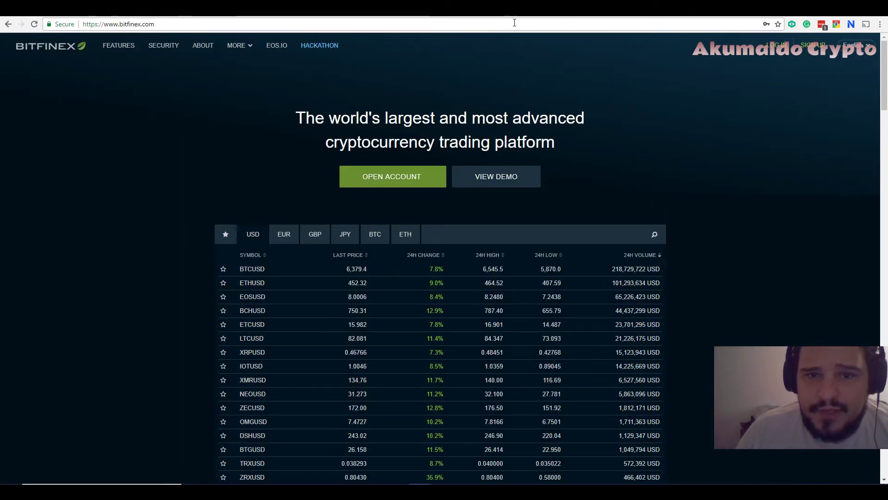
pyautogui.hotkey('ctrl', 'Tab')
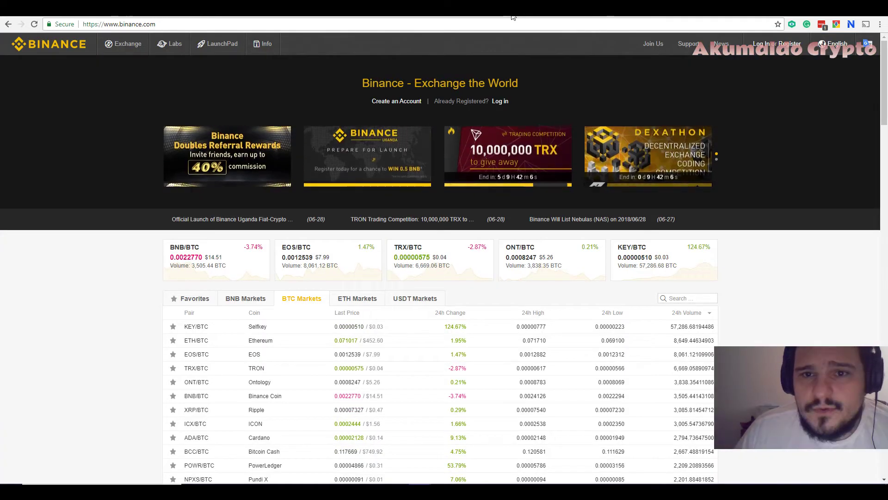
pyautogui.hotkey('ctrl', 'shift', 'Tab')
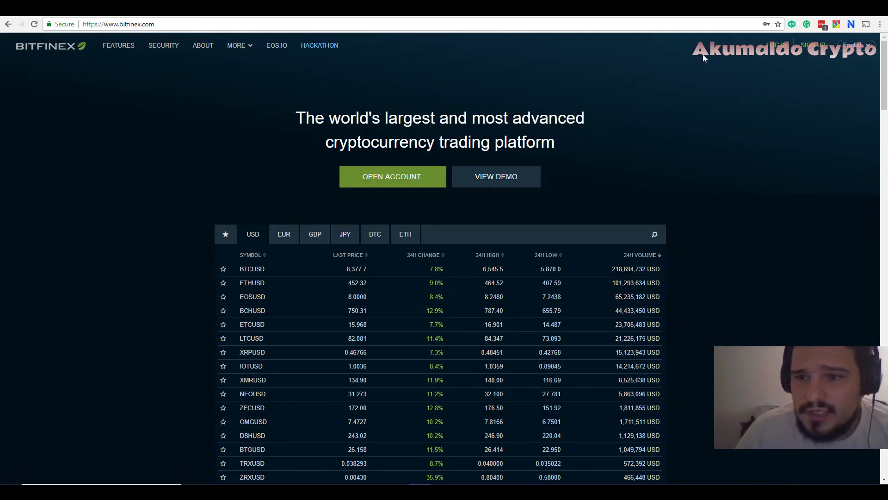
pyautogui.click(410, 14)
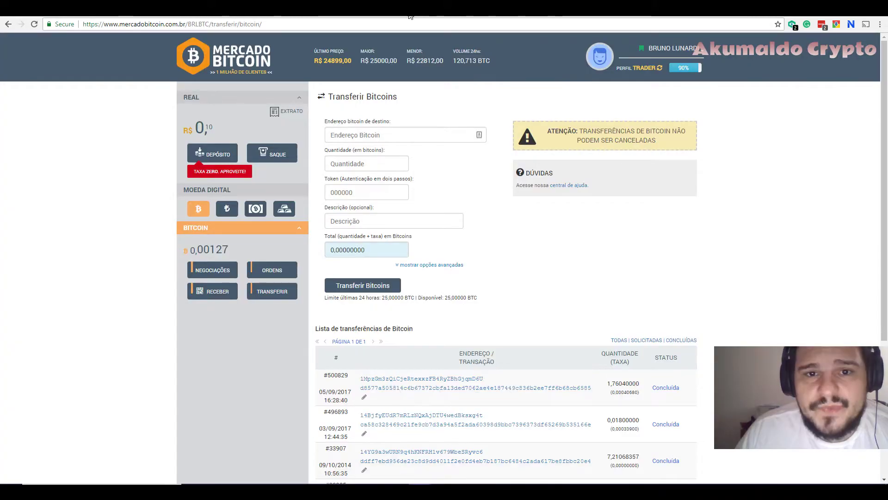
pyautogui.click(483, 12)
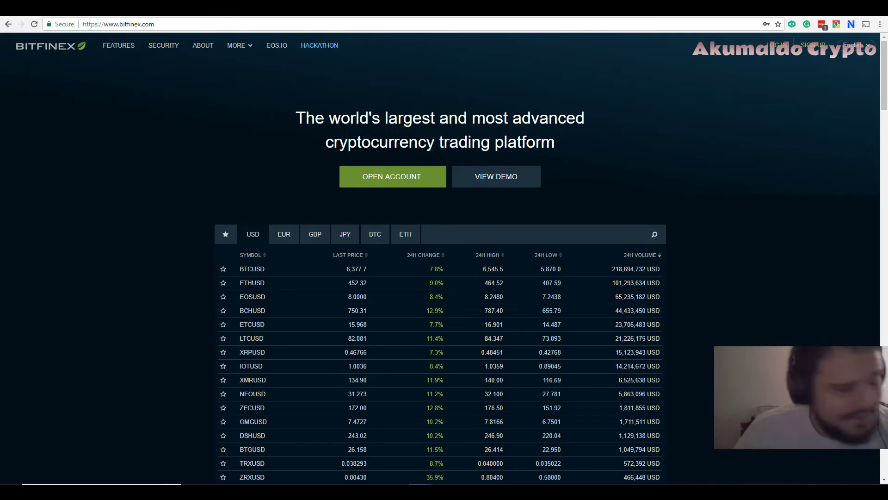
pyautogui.click(392, 14)
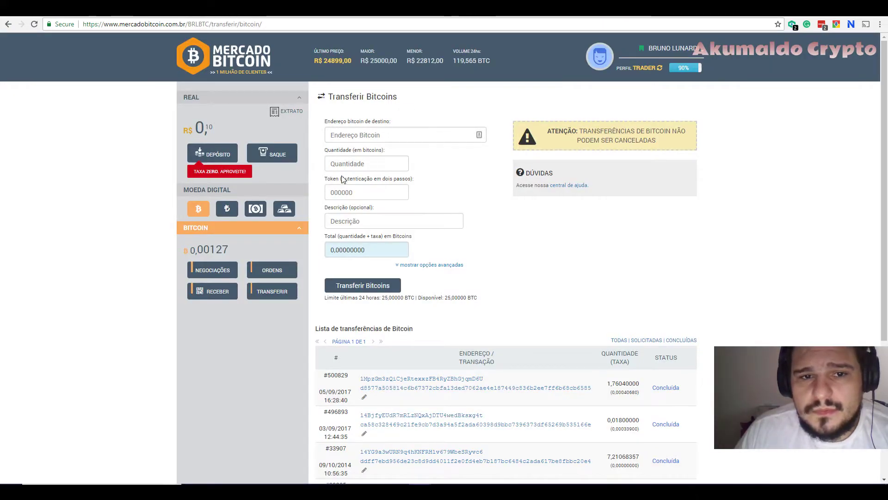
pyautogui.click(281, 291)
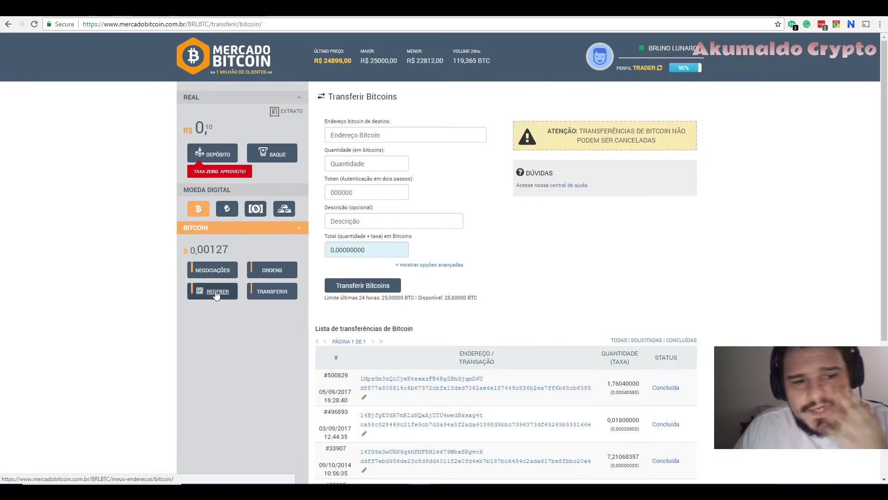
pyautogui.click(380, 135)
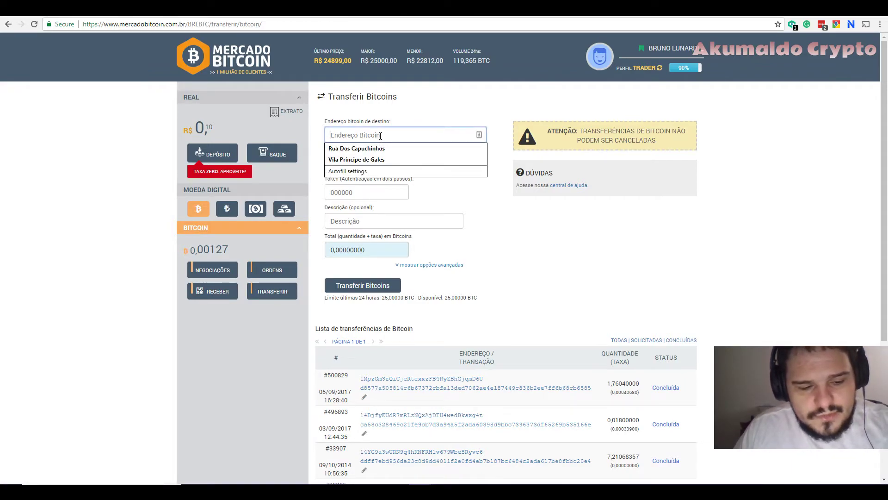
pyautogui.write('1')
pyautogui.hotkey('ctrl', 'a')
pyautogui.press('BackSpace')
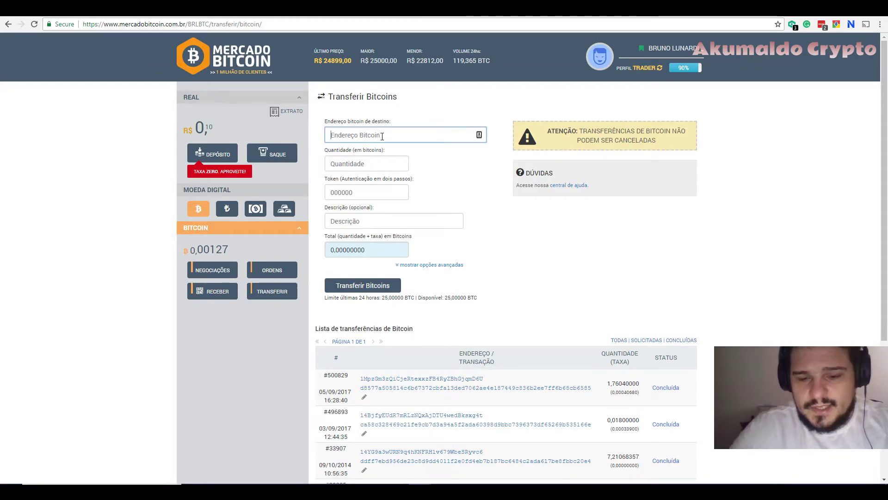
# Step: Examine the dates and amounts in the list of past Bitcoin transfers, especially the 2014 ones
pyautogui.scroll(-3, 509, 256)
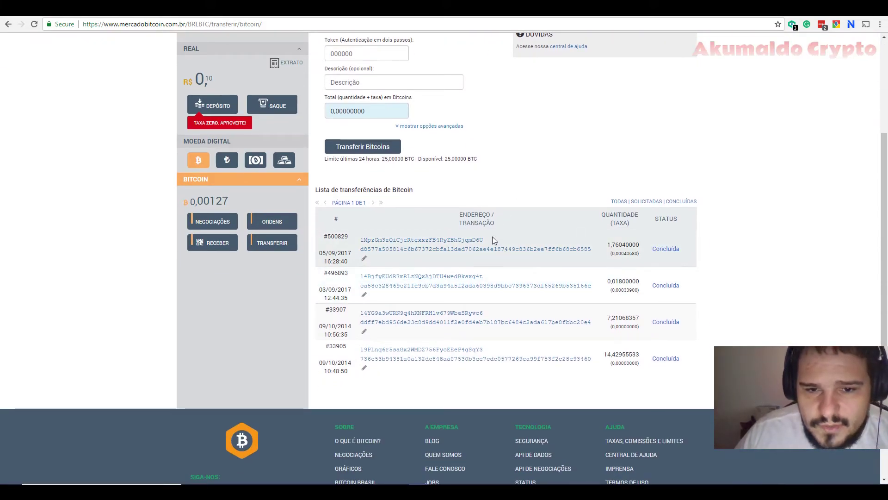
pyautogui.moveTo(607, 245); pyautogui.dragTo(348, 250)
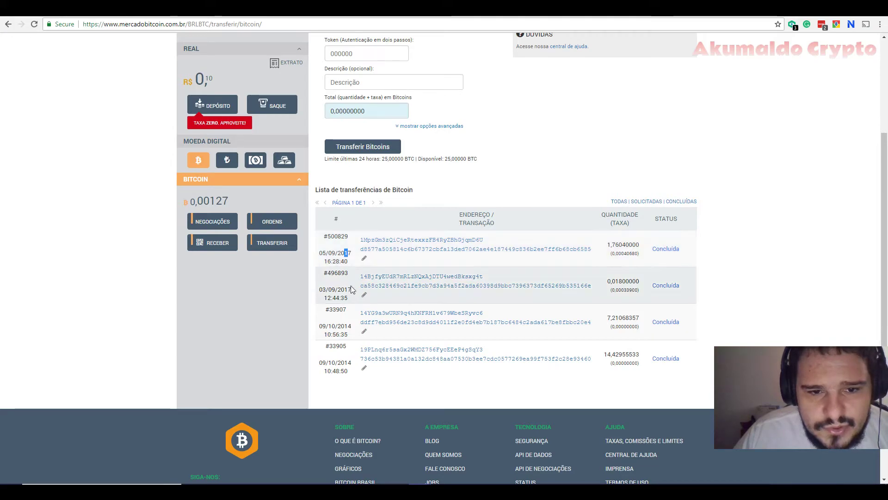
pyautogui.moveTo(344, 325); pyautogui.dragTo(352, 324)
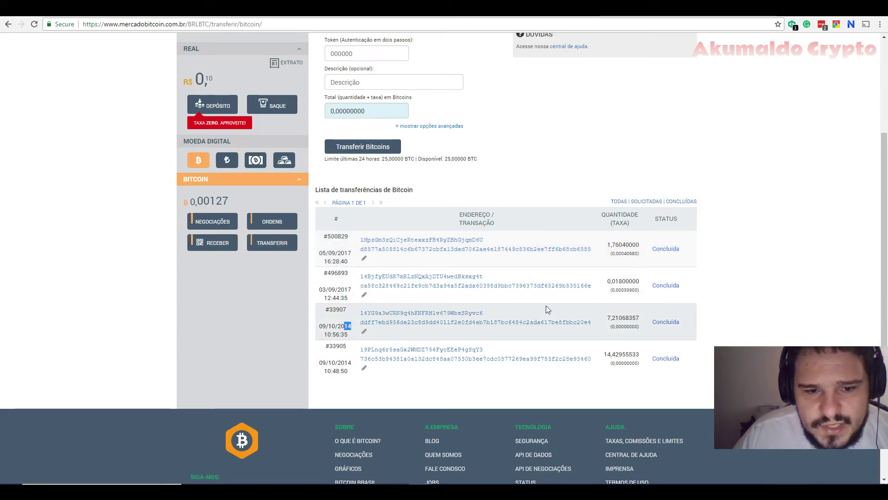
pyautogui.moveTo(344, 362); pyautogui.dragTo(353, 361)
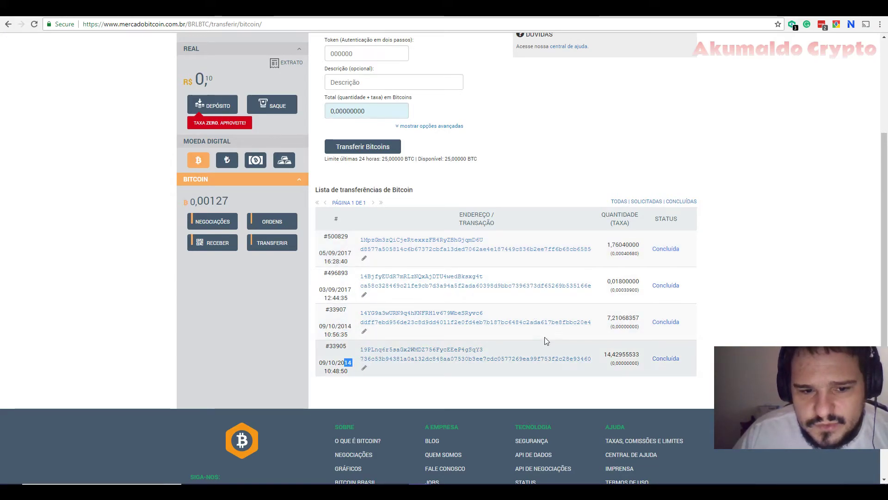
pyautogui.moveTo(607, 317); pyautogui.dragTo(641, 356)
pyautogui.click(515, 320)
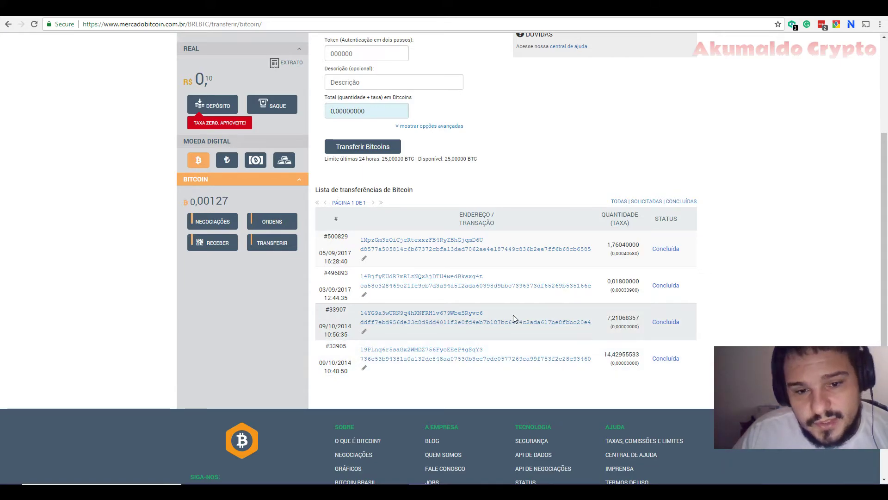
pyautogui.doubleClick(610, 318)
pyautogui.click(604, 355)
pyautogui.moveTo(604, 355); pyautogui.dragTo(641, 355)
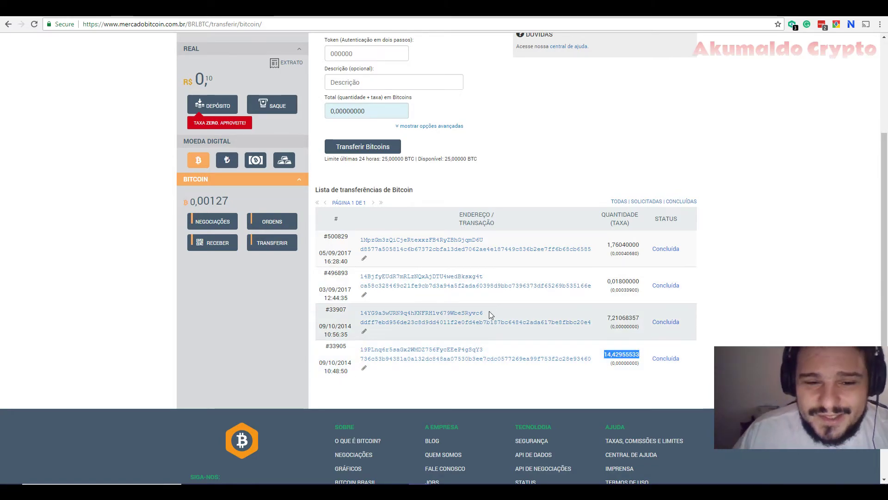
# Step: Copy the wallet address of the past 7,21068357 BTC transfer into the destination Bitcoin address field
pyautogui.moveTo(484, 313); pyautogui.dragTo(361, 315)
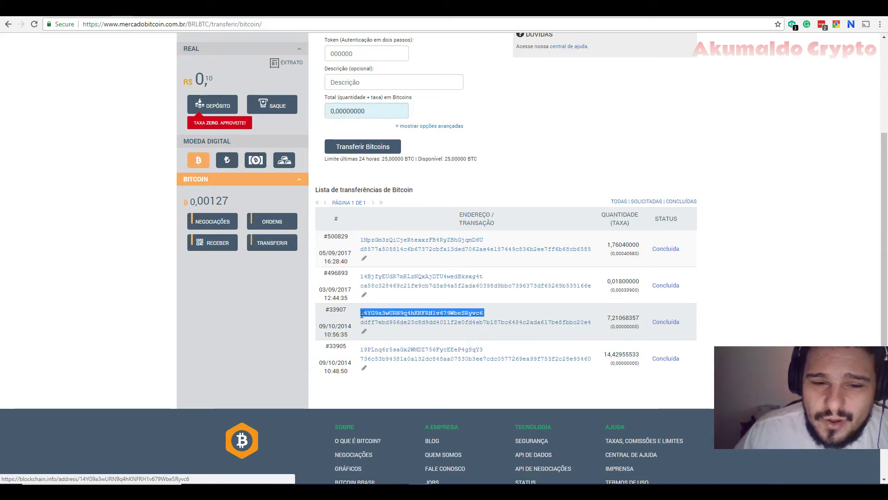
pyautogui.rightClick(373, 311)
pyautogui.click(416, 380)
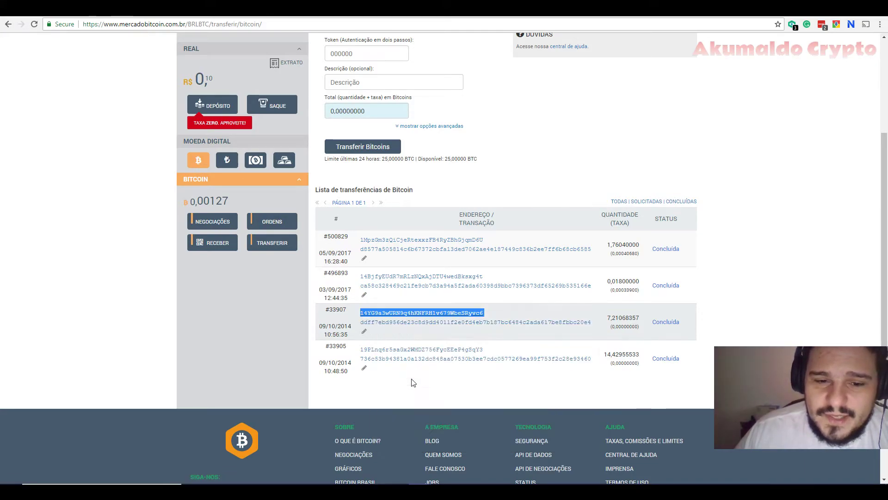
pyautogui.scroll(3, 498, 290)
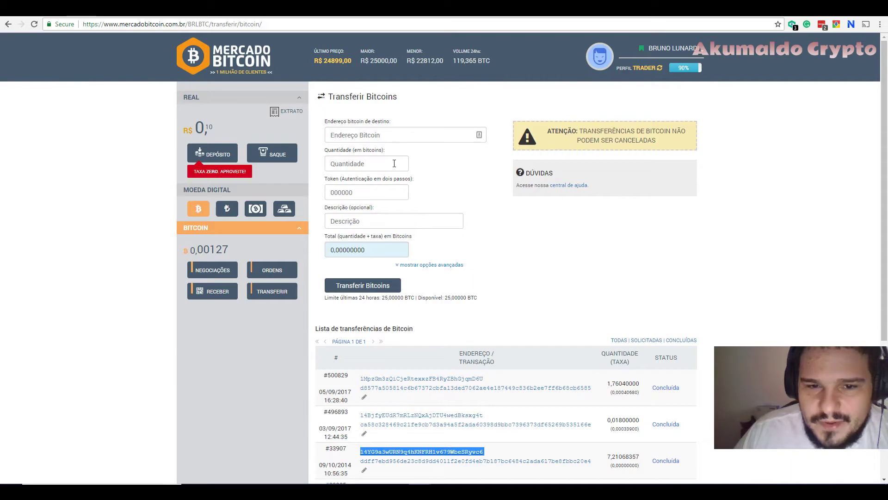
pyautogui.click(374, 137)
pyautogui.rightClick(374, 137)
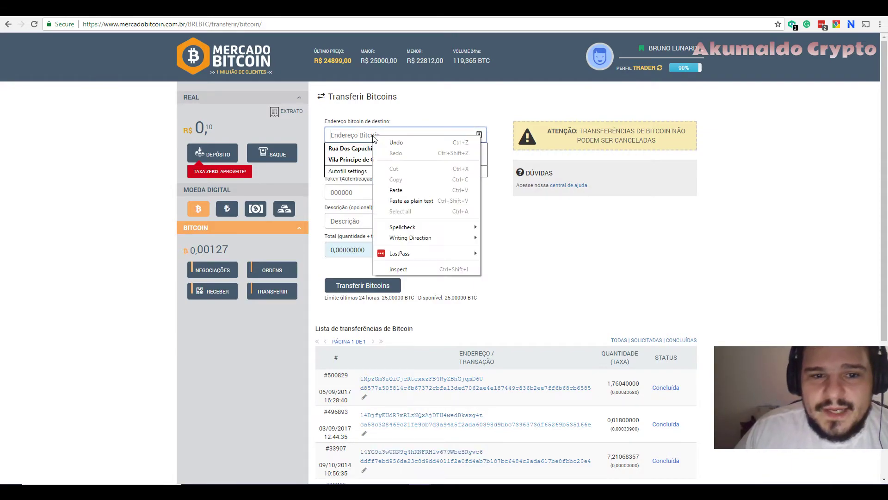
pyautogui.click(396, 189)
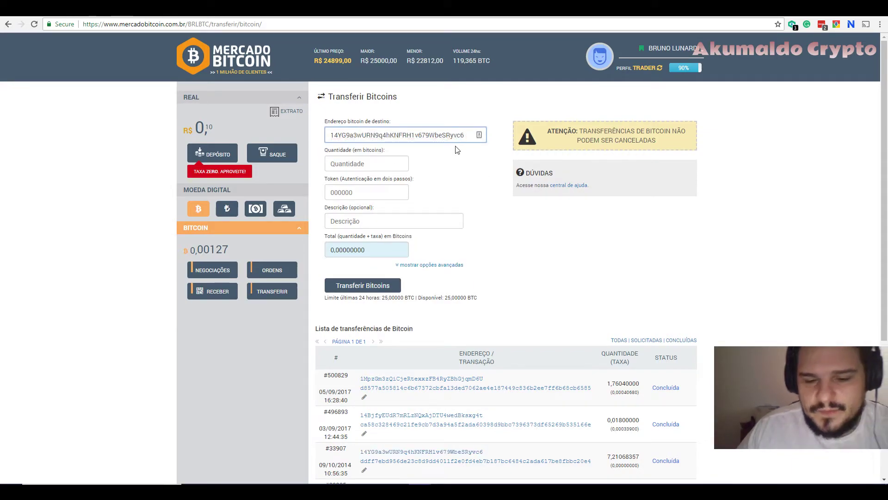
# Step: Copy the account's available Bitcoin balance, 0,00127, into the transfer quantity
pyautogui.click(393, 165)
pyautogui.click(221, 248)
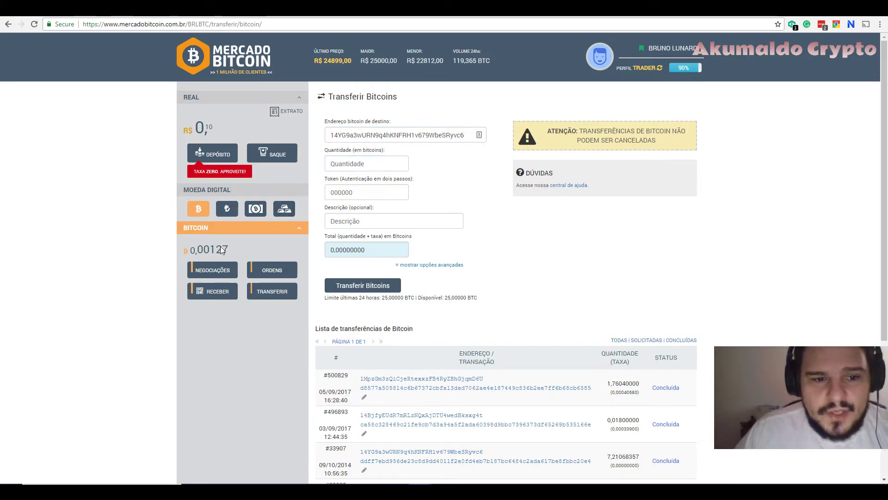
pyautogui.moveTo(199, 248); pyautogui.dragTo(229, 247)
pyautogui.rightClick(229, 247)
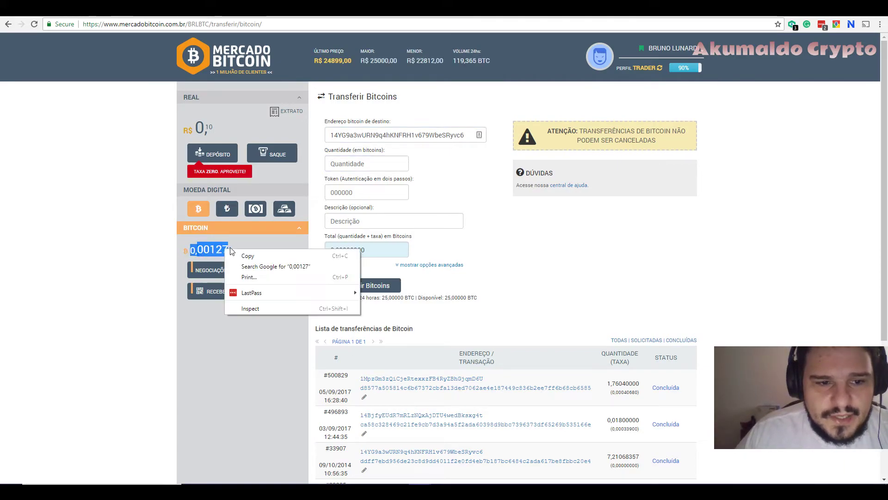
pyautogui.click(244, 252)
pyautogui.click(351, 164)
pyautogui.rightClick(350, 163)
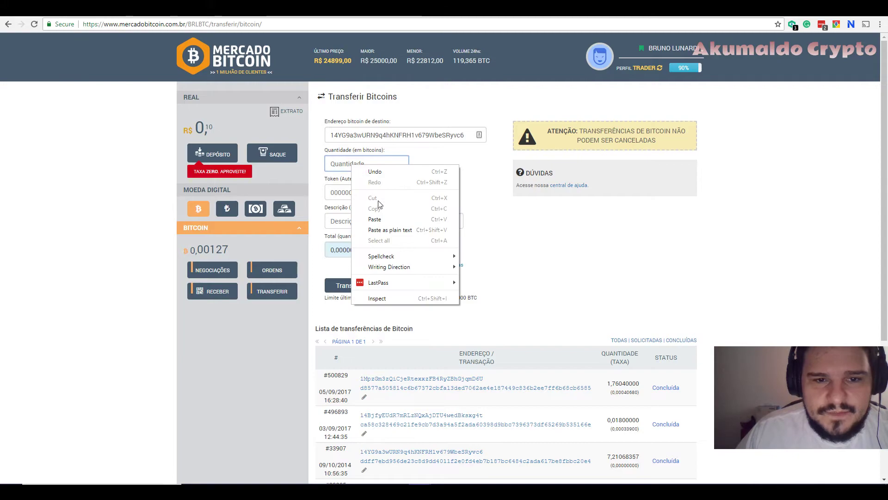
pyautogui.click(380, 216)
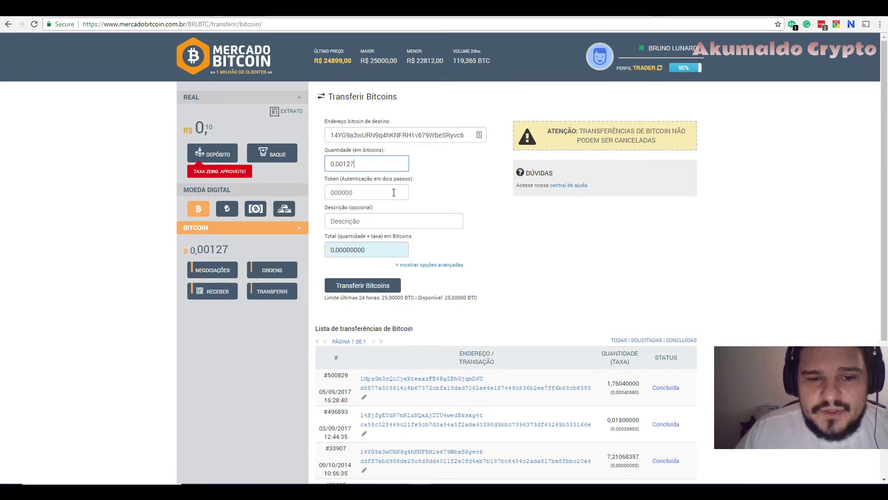
pyautogui.click(393, 193)
pyautogui.click(373, 221)
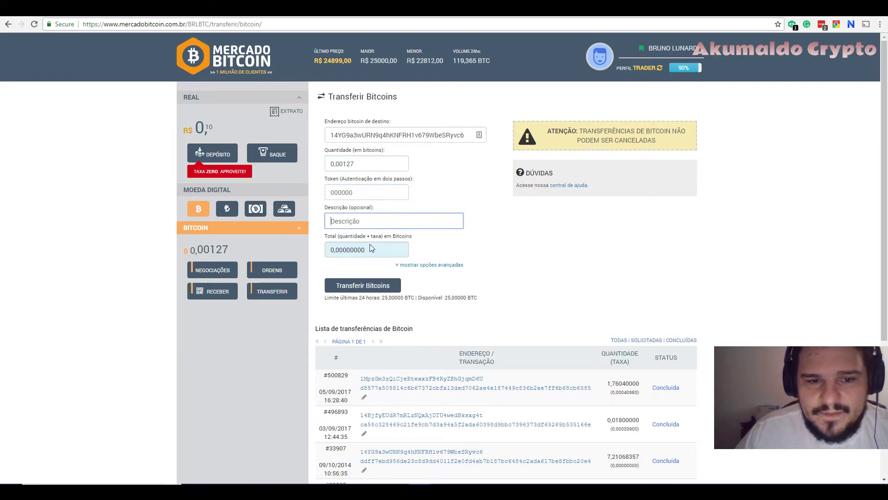
pyautogui.click(378, 195)
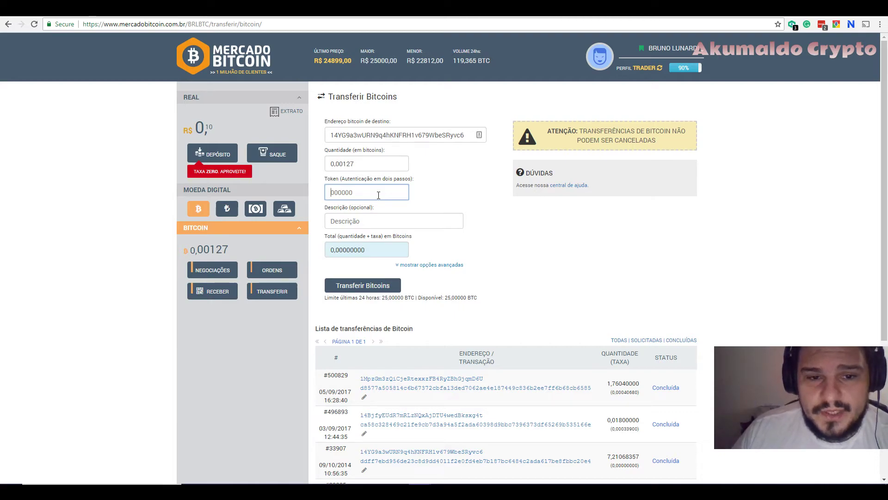
pyautogui.click(372, 221)
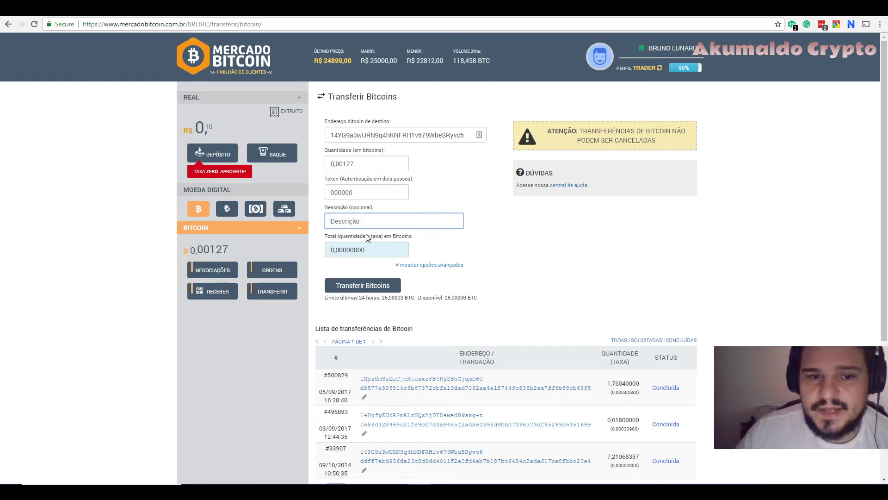
pyautogui.click(420, 238)
# Step: Reduce the transfer quantity first to 0,00126 and finally to 0,0011 bitcoins, recalculating the total with the fee
pyautogui.click(379, 165)
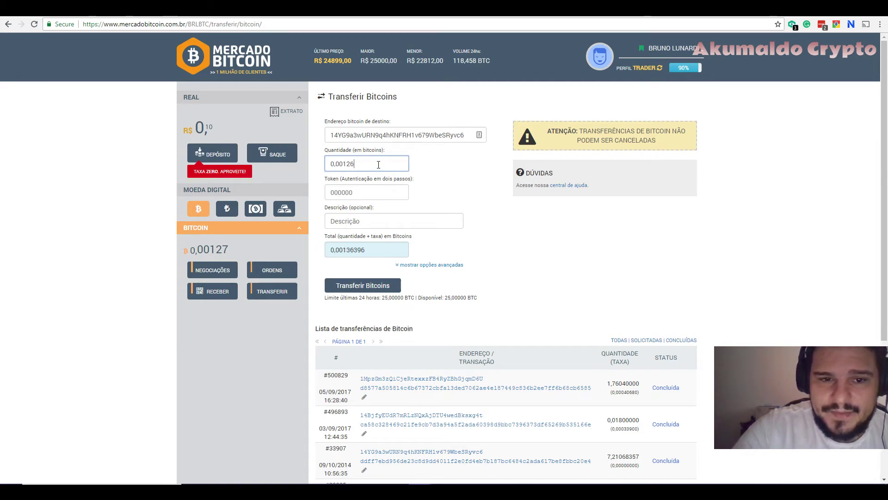
pyautogui.click(372, 221)
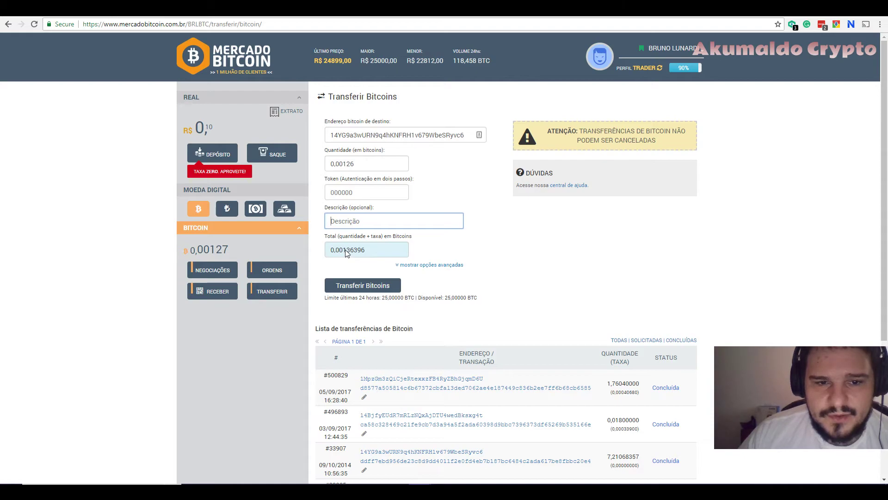
pyautogui.moveTo(347, 163); pyautogui.dragTo(376, 160)
pyautogui.write('1')
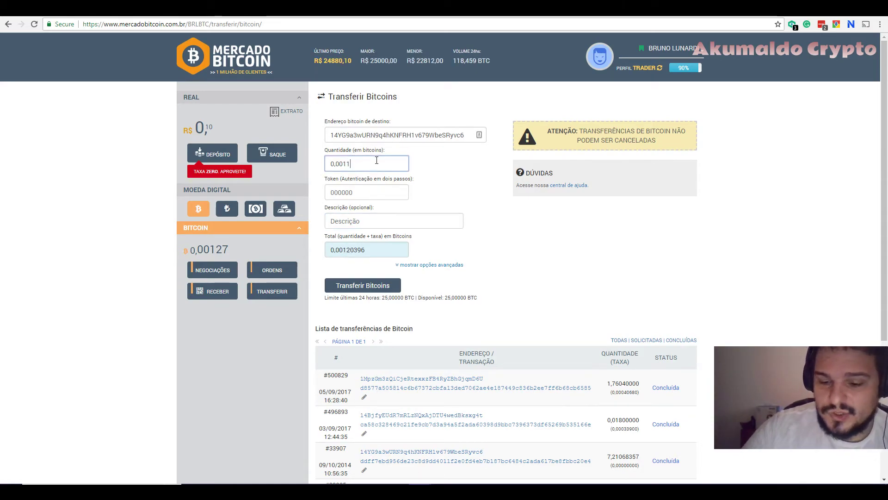
pyautogui.click(370, 221)
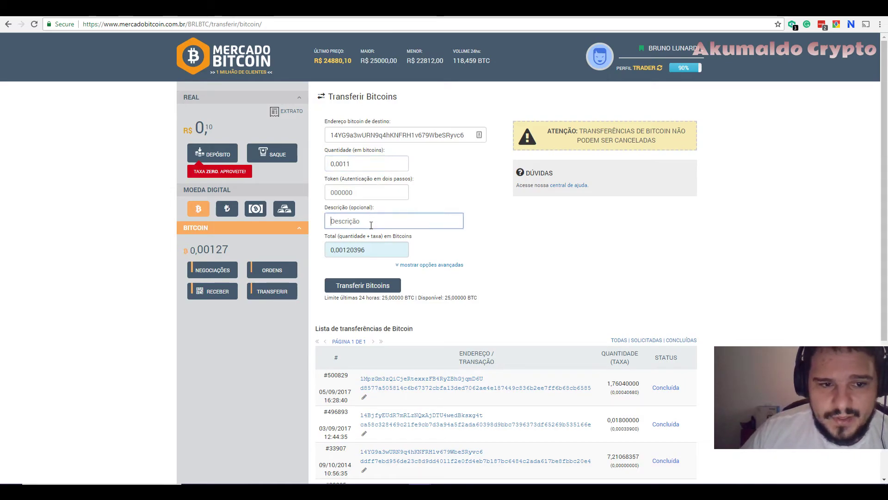
pyautogui.moveTo(330, 163); pyautogui.dragTo(337, 161)
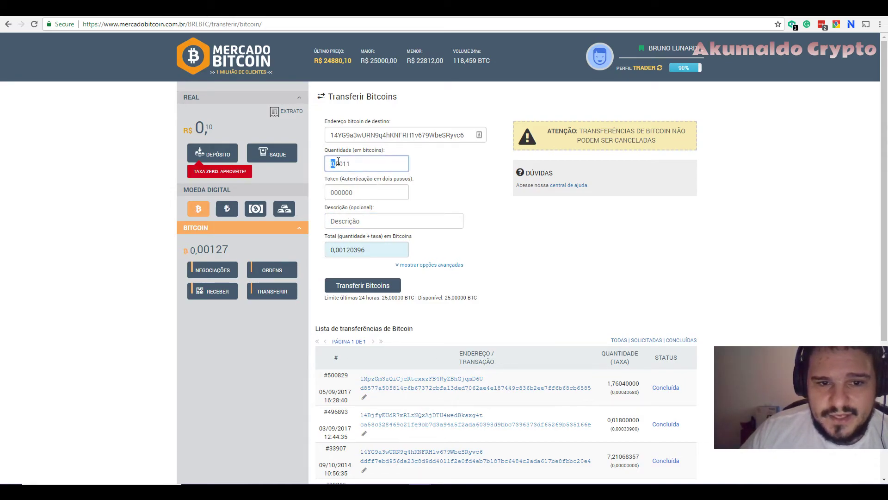
# Step: Compare the transfer total including the fee with the available Bitcoin balance
pyautogui.click(351, 164)
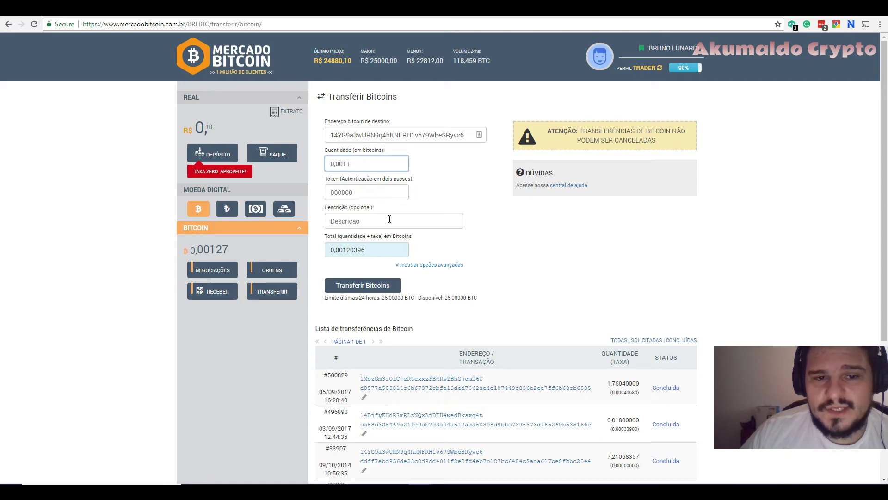
pyautogui.moveTo(332, 251); pyautogui.dragTo(371, 248)
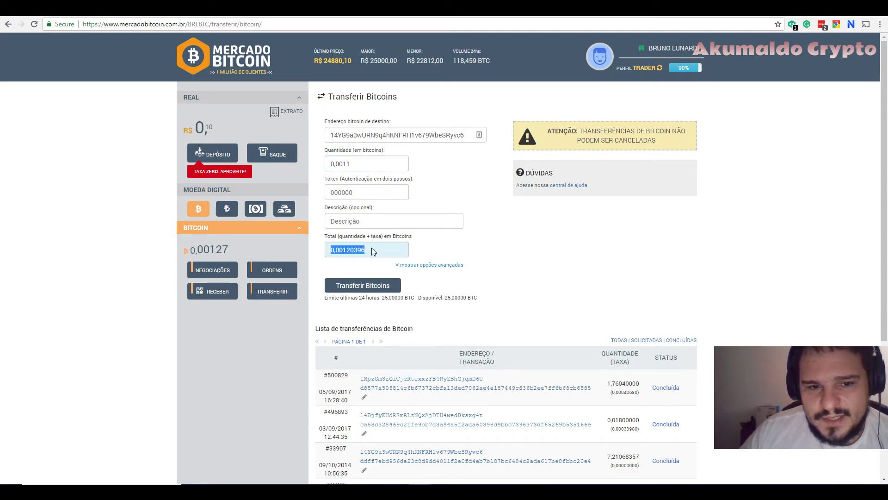
pyautogui.moveTo(226, 257); pyautogui.dragTo(188, 248)
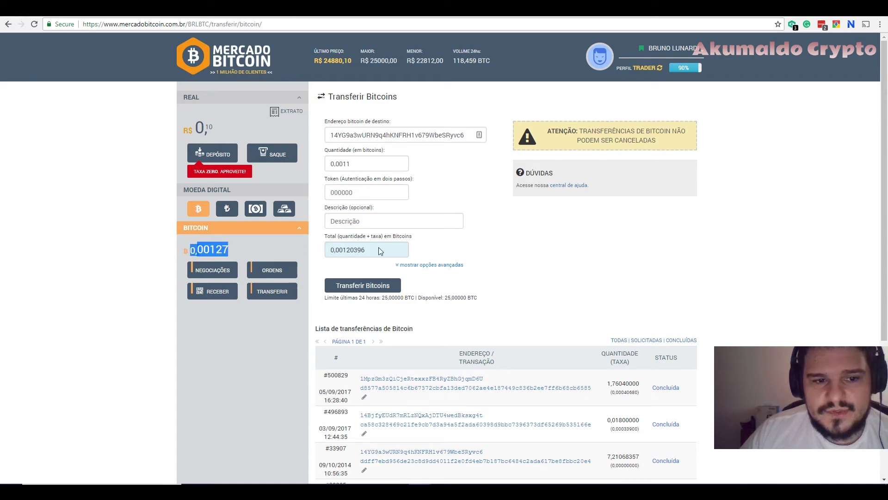
# Step: Try a transfer quantity of 0,00127, check the total including the fee, and set the quantity back to 0,0011
pyautogui.moveTo(352, 165); pyautogui.dragTo(349, 162)
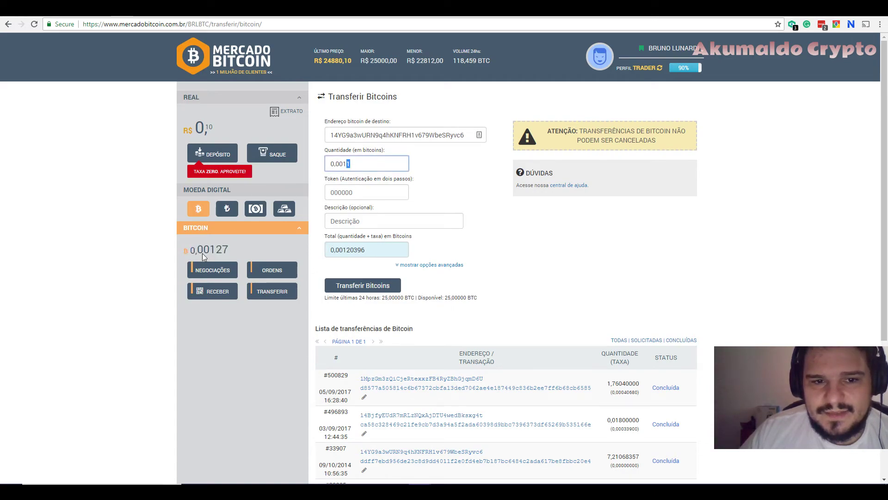
pyautogui.write('27')
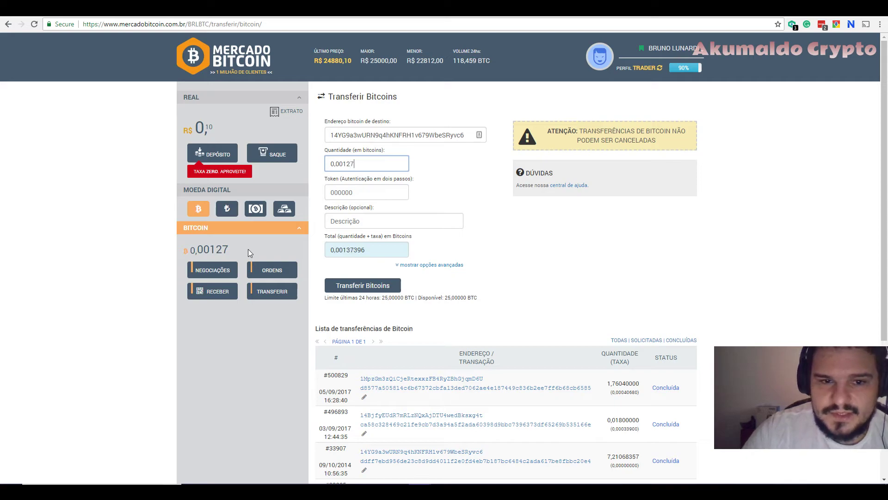
pyautogui.moveTo(331, 249); pyautogui.dragTo(370, 248)
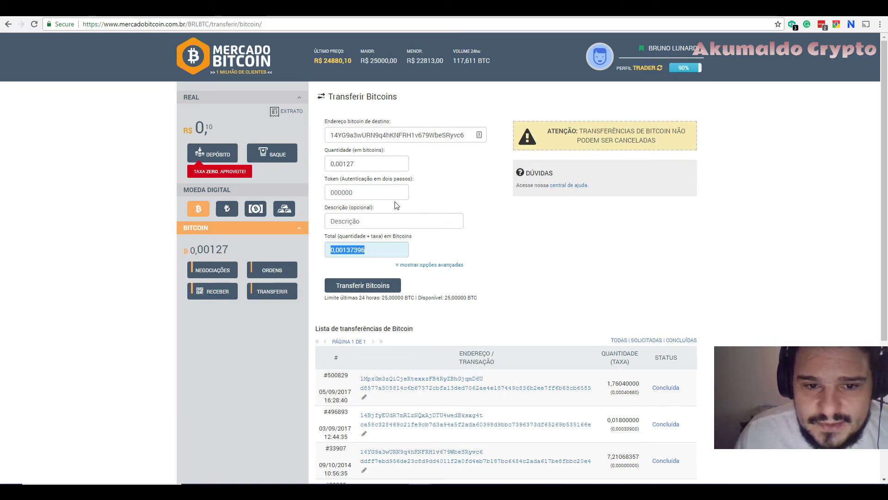
pyautogui.moveTo(346, 162); pyautogui.dragTo(357, 160)
pyautogui.write('1')
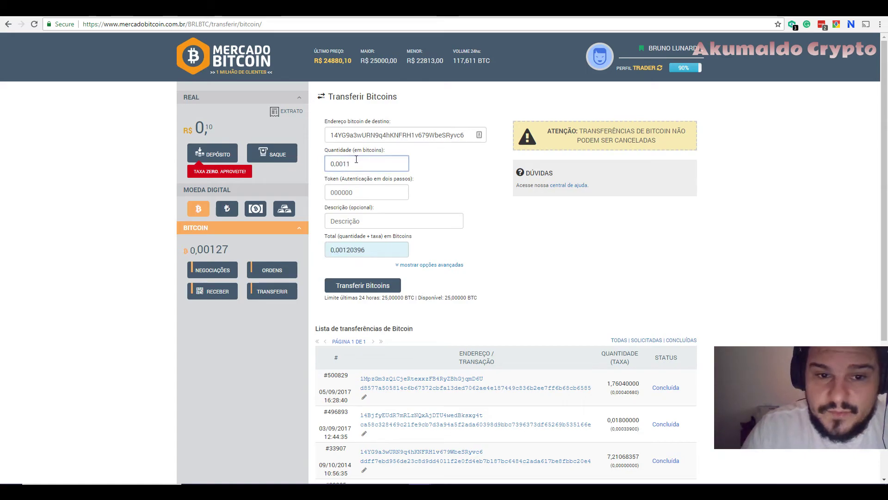
# Step: Examine the two-step authentication token field and the optional description field of the transfer form
pyautogui.click(367, 195)
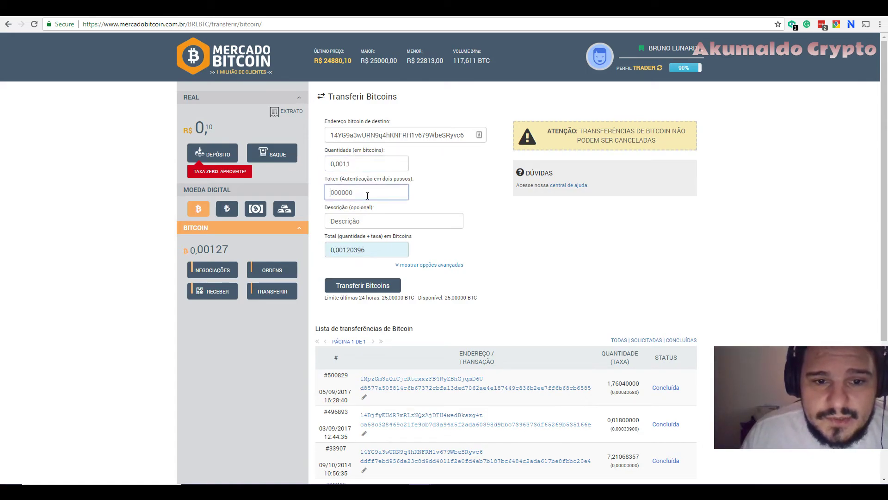
pyautogui.click(366, 217)
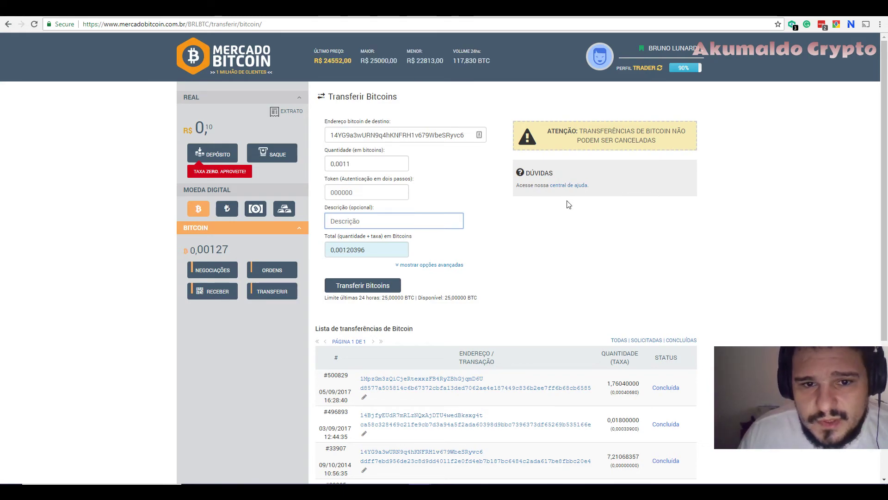
pyautogui.click(376, 197)
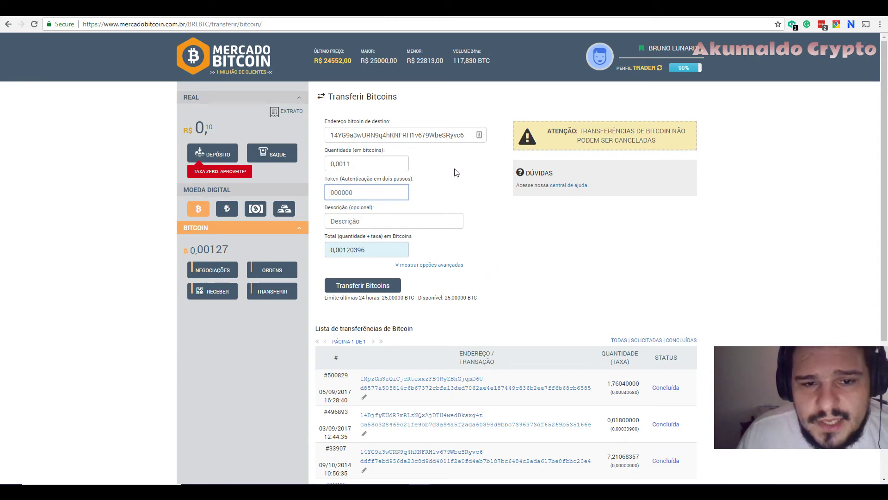
# Step: Clear the destination Bitcoin address and the transfer quantity, and check the recalculated total
pyautogui.doubleClick(461, 134)
pyautogui.press('BackSpace')
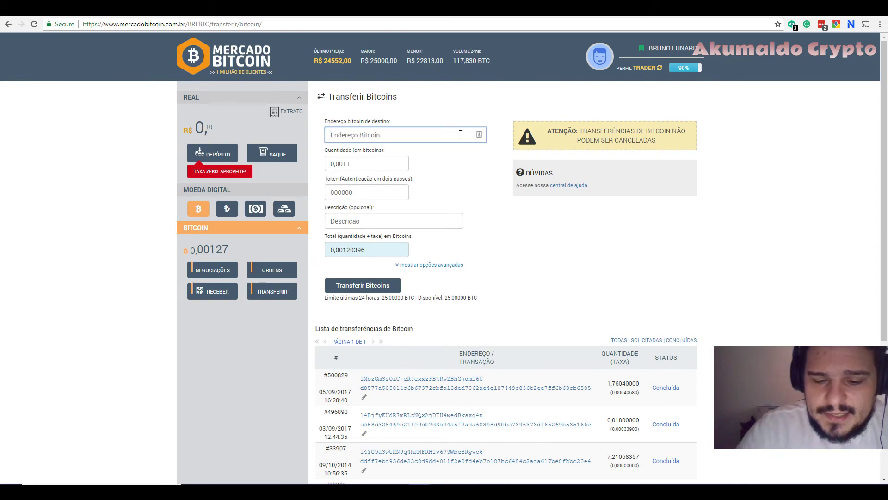
pyautogui.click(386, 166)
pyautogui.doubleClick(387, 166)
pyautogui.press('BackSpace')
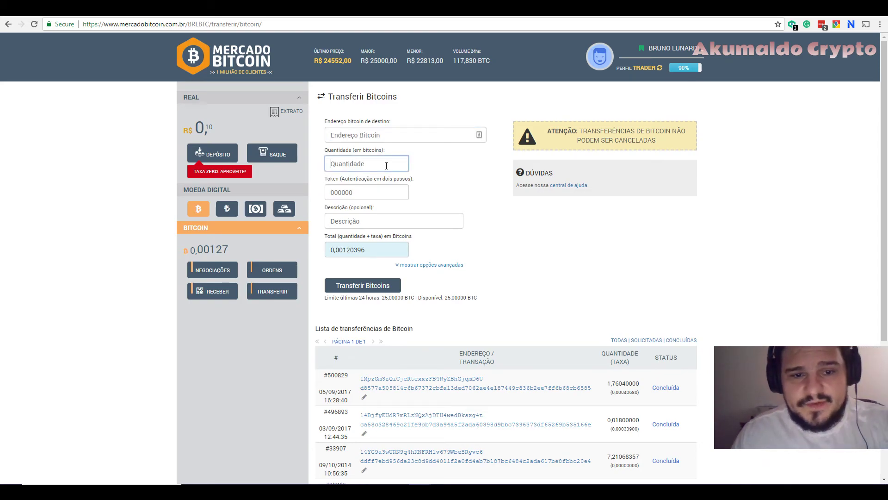
pyautogui.click(364, 250)
pyautogui.doubleClick(364, 249)
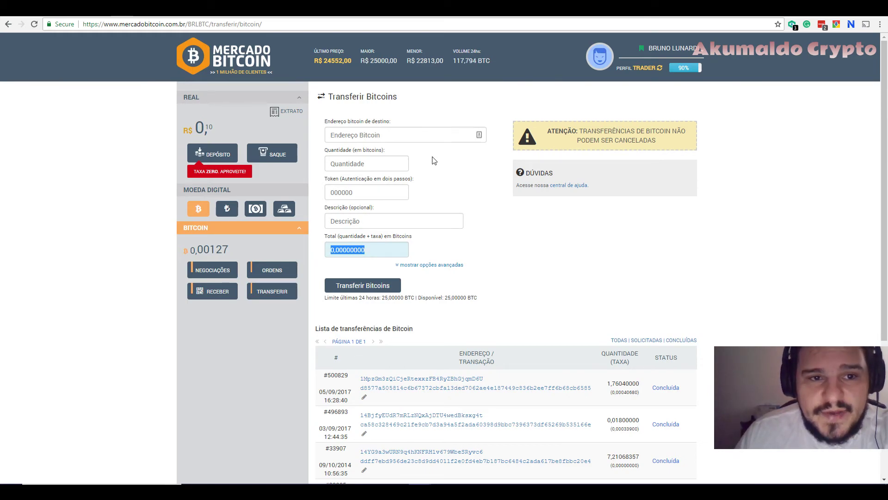
# Step: View the Bitfinex and Binance home pages as examples of other exchanges
pyautogui.click(430, 14)
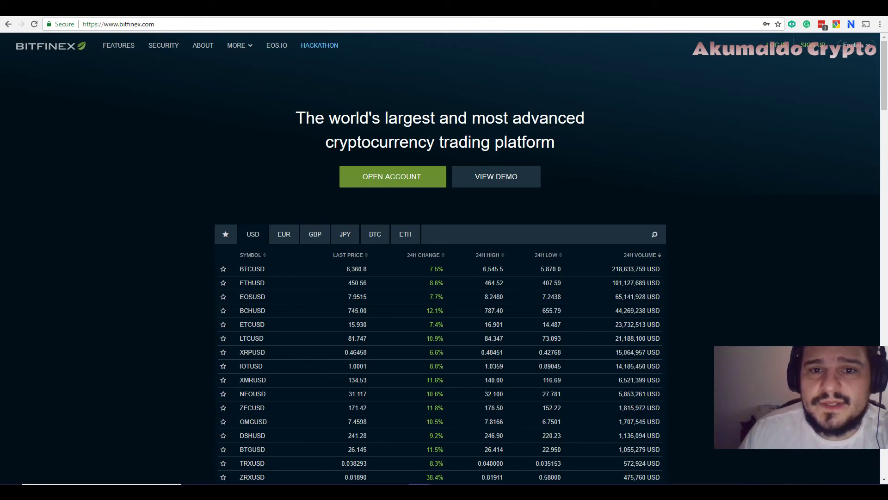
pyautogui.click(486, 14)
pyautogui.click(430, 13)
pyautogui.click(375, 14)
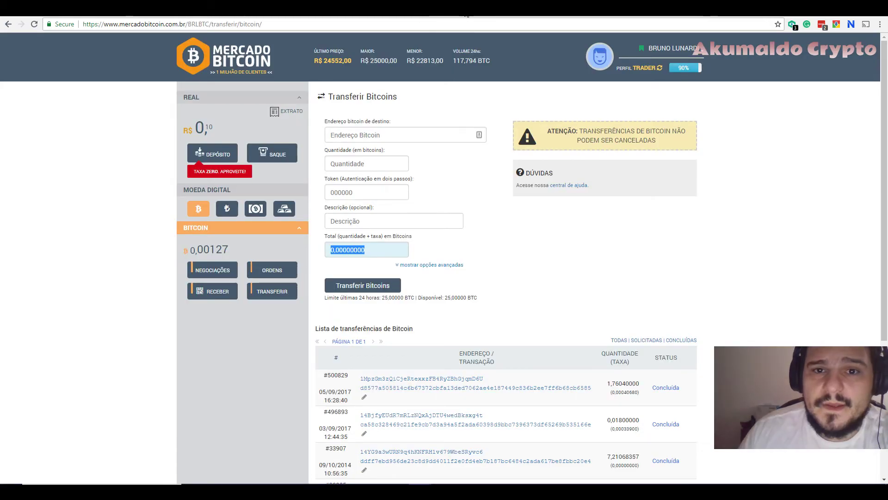
pyautogui.click(430, 14)
pyautogui.click(486, 14)
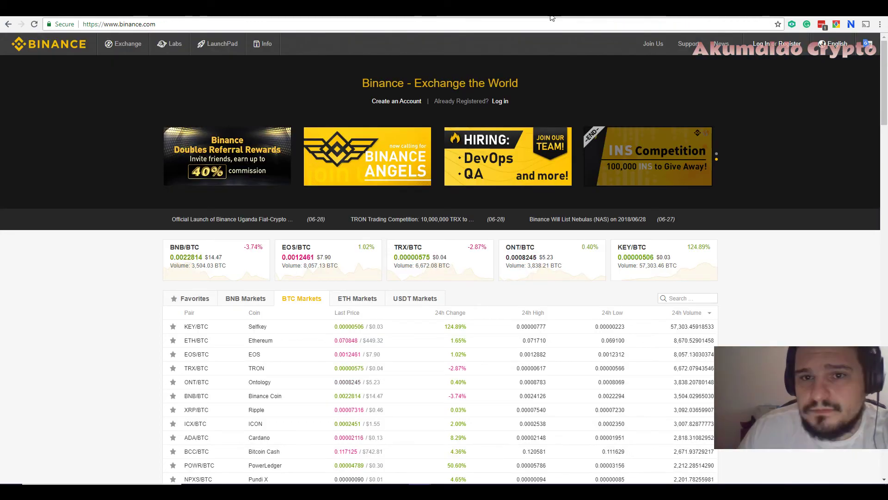
pyautogui.click(489, 16)
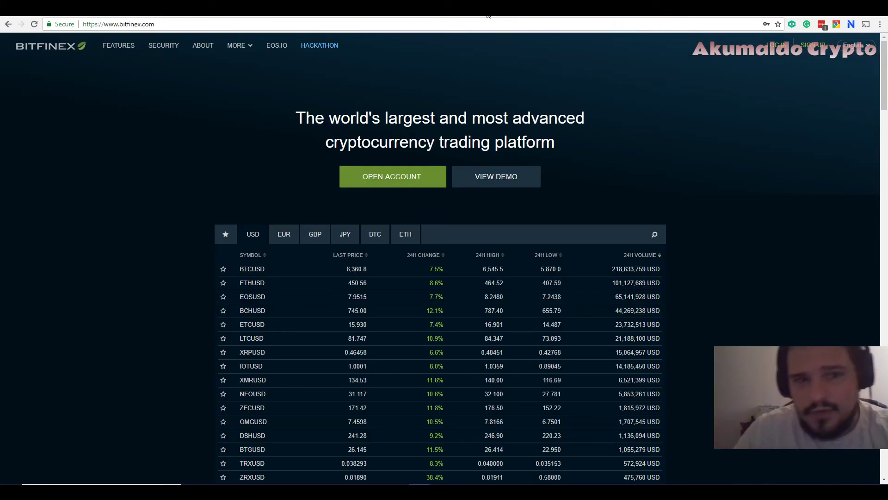
# Step: Return to the Mercado Bitcoin site and open its Litecoin section
pyautogui.click(412, 17)
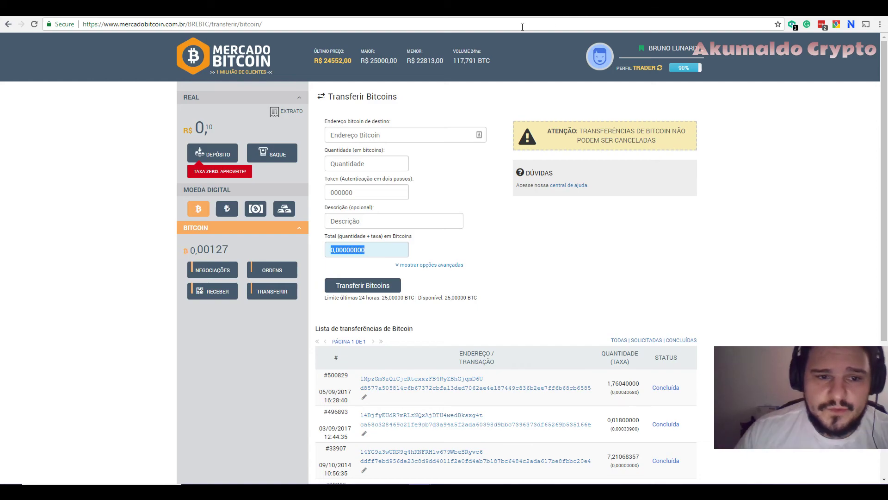
pyautogui.click(222, 213)
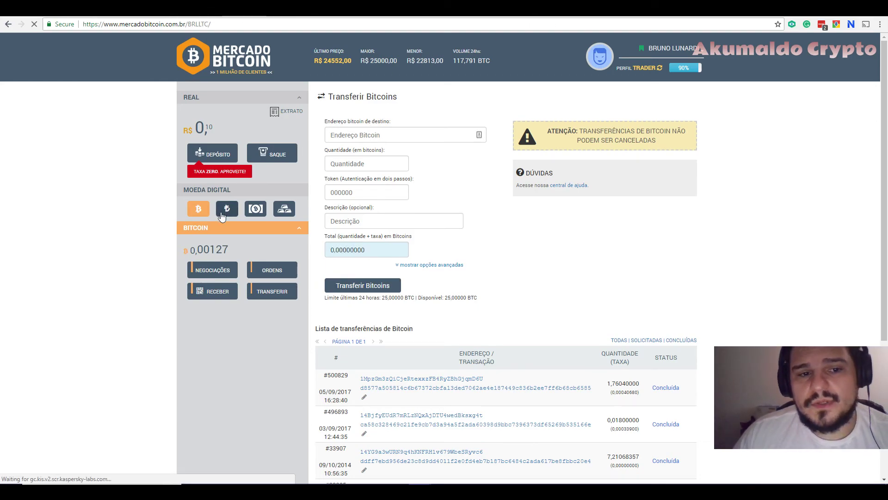